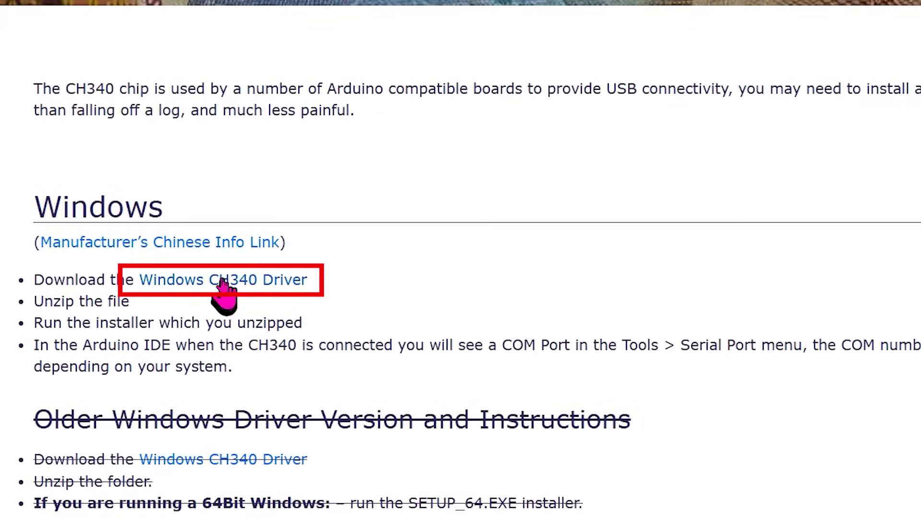
# Download the Windows CH340 driver, extract CH34x_Install_Windows_v3_4.zip in the Downloads folder and open the extracted folder.
pyautogui.click(222, 284)
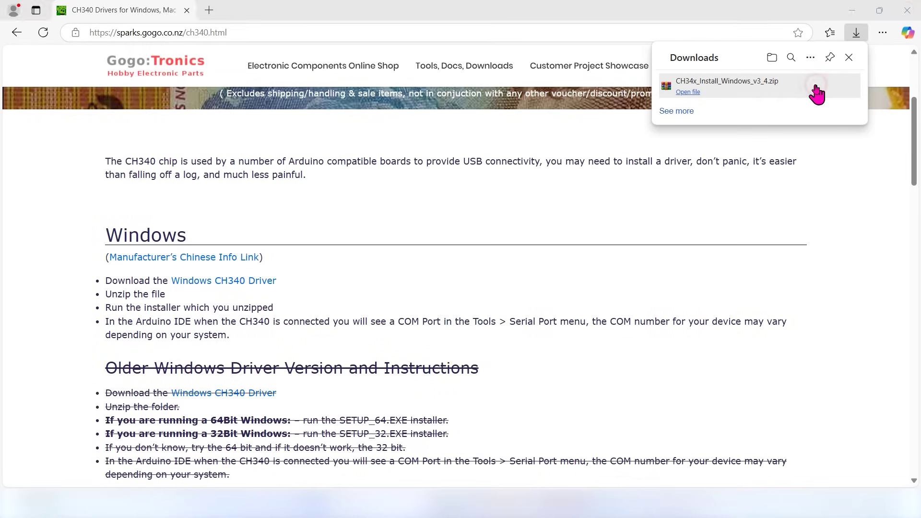
pyautogui.click(815, 90)
pyautogui.rightClick(158, 124)
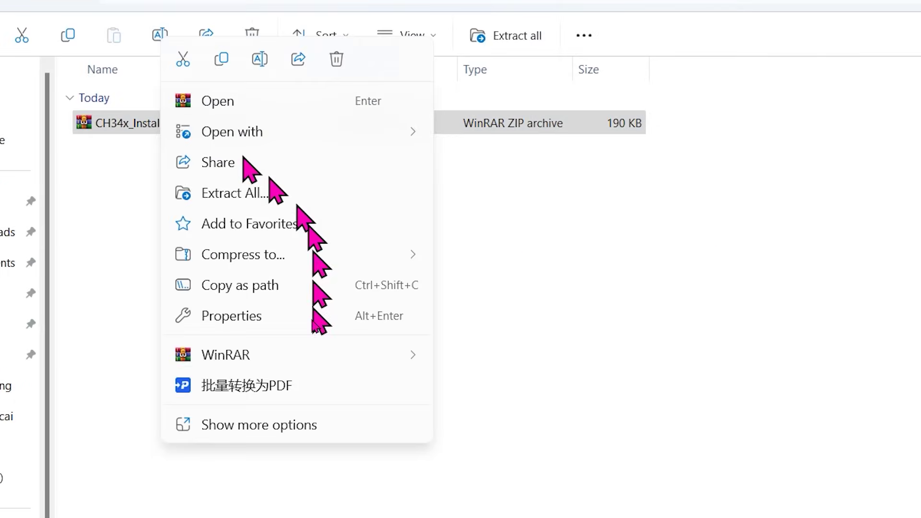
pyautogui.moveTo(267, 274)
pyautogui.click(556, 420)
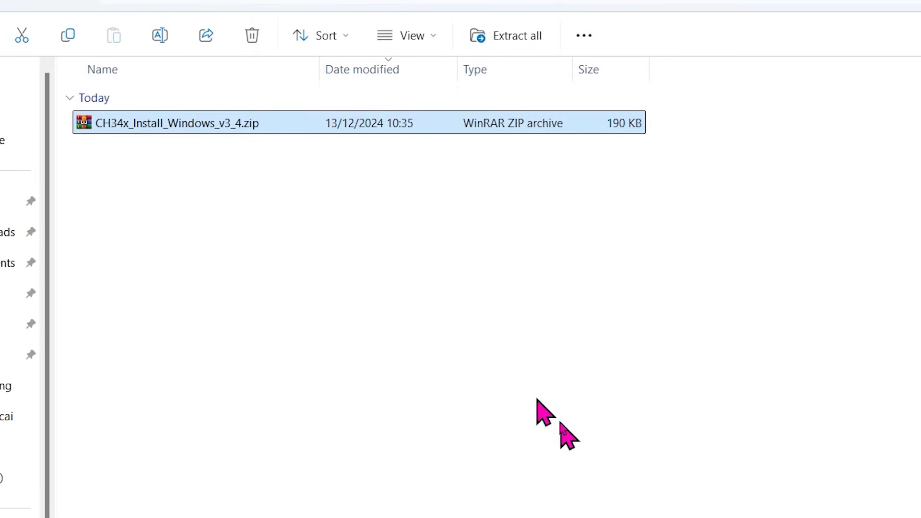
pyautogui.doubleClick(96, 153)
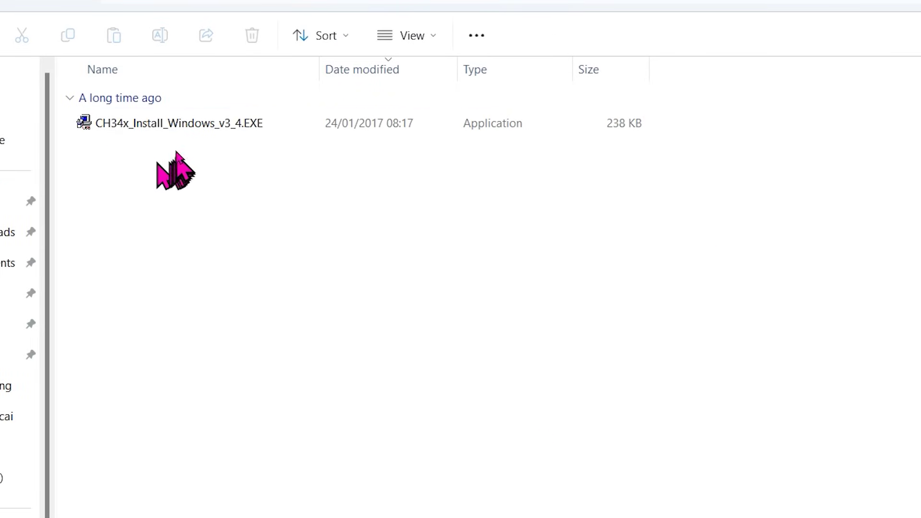
# Run CH34x_Install_Windows_v3_4.EXE to install the CH341SER.INF driver, and close the installer and remaining windows.
pyautogui.click(171, 124)
pyautogui.doubleClick(172, 126)
pyautogui.click(512, 302)
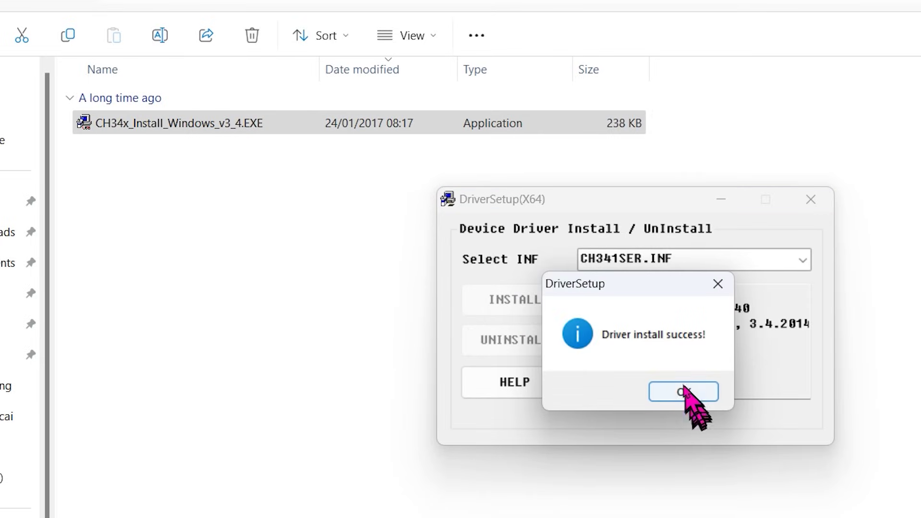
pyautogui.click(685, 393)
pyautogui.click(810, 199)
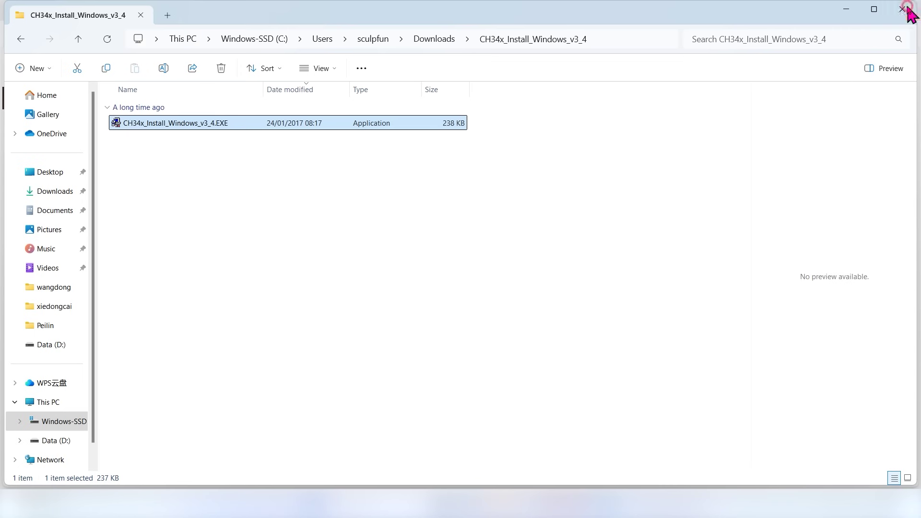
pyautogui.click(909, 10)
pyautogui.click(905, 7)
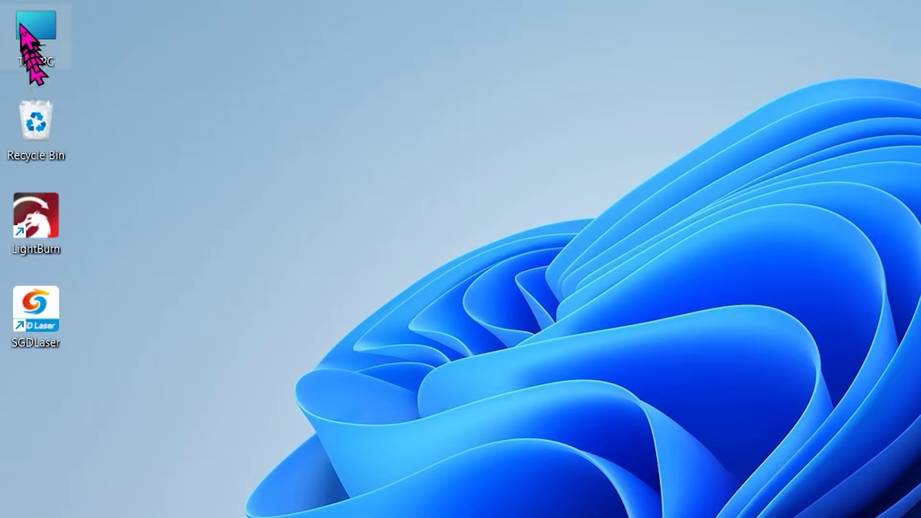
# Open Device Manager through This PC's Computer Management, inspect the devices under Ports (COM & LPT), and minimize the window.
pyautogui.rightClick(30, 31)
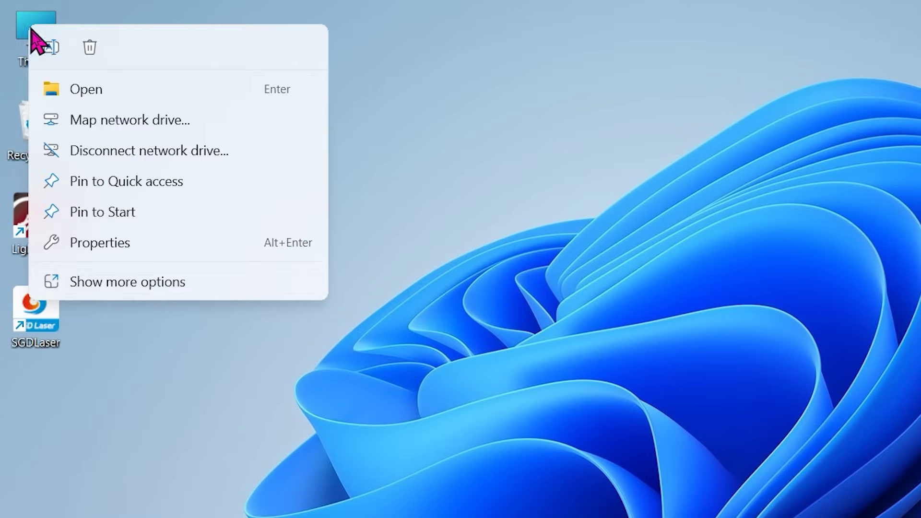
pyautogui.click(98, 282)
pyautogui.click(100, 85)
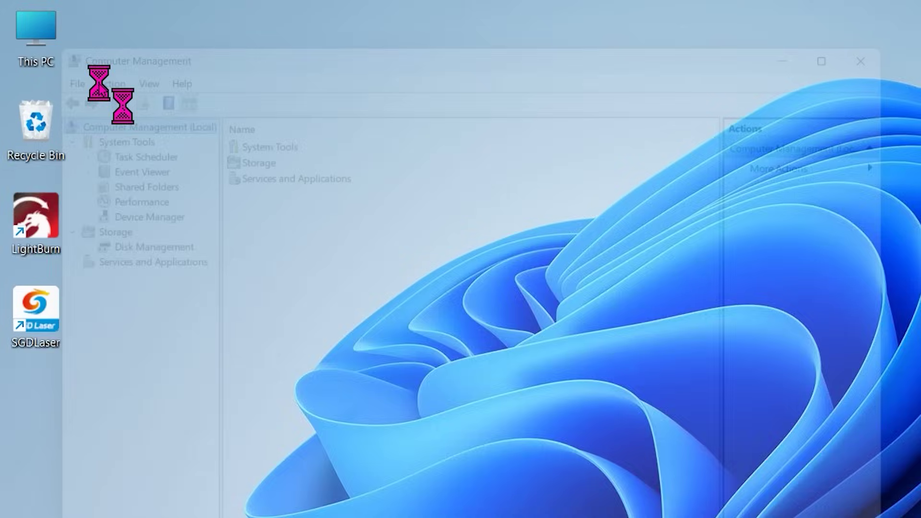
pyautogui.click(116, 211)
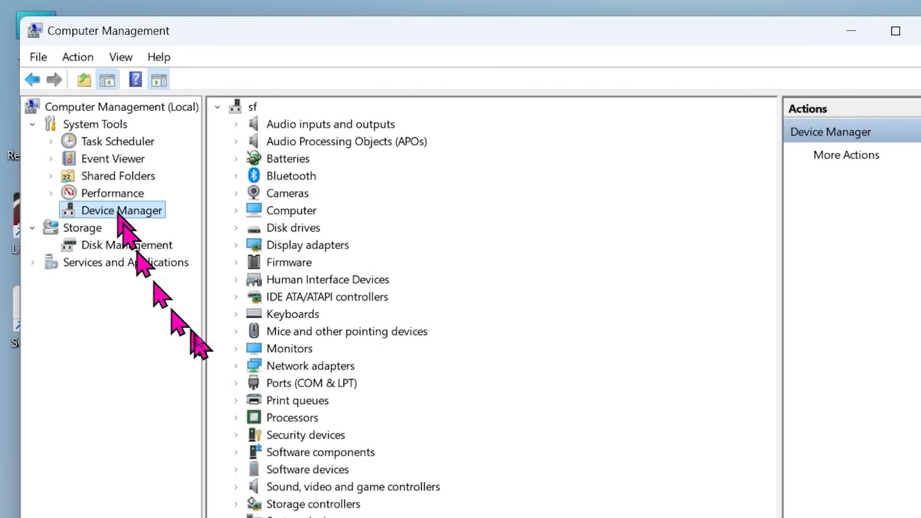
pyautogui.doubleClick(311, 382)
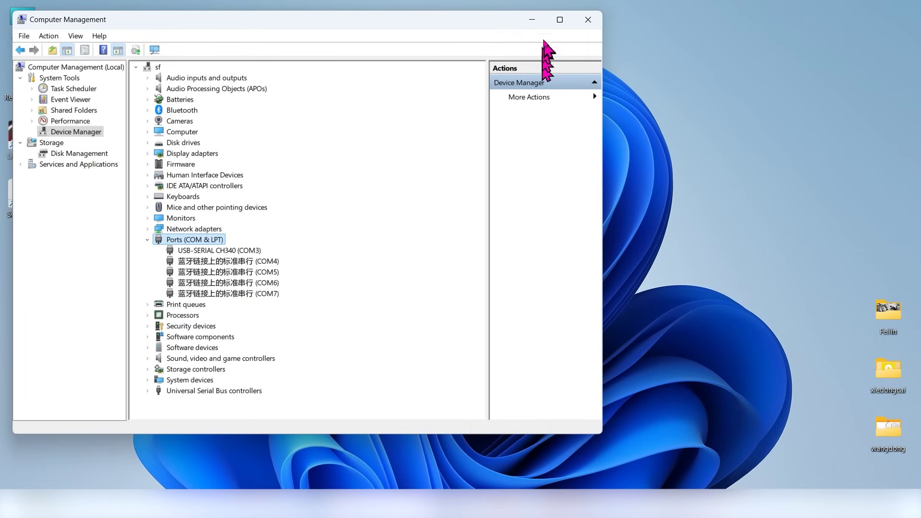
pyautogui.click(531, 18)
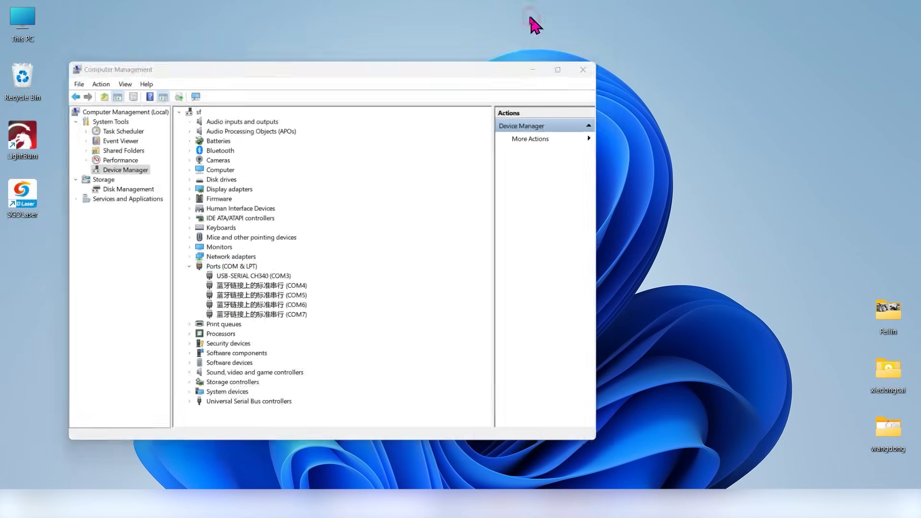
# Launch LightBurn and open its list of laser devices.
pyautogui.doubleClick(25, 139)
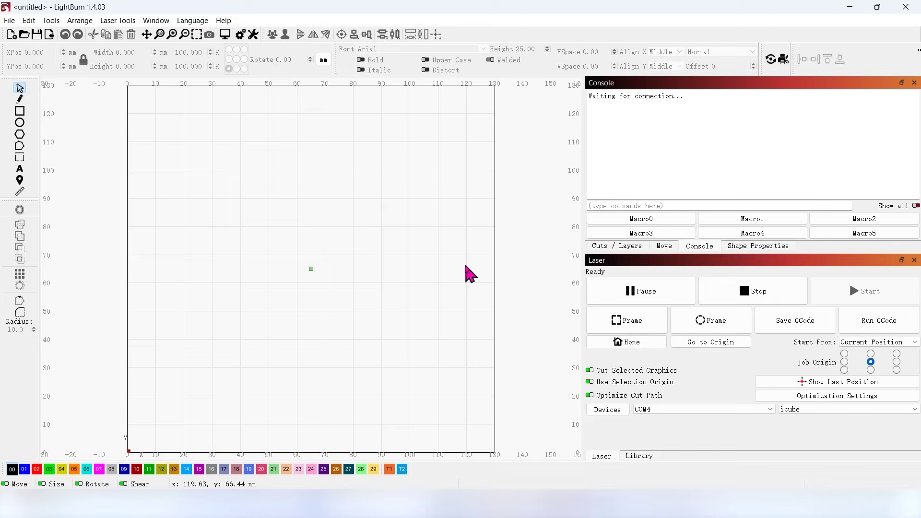
pyautogui.click(607, 409)
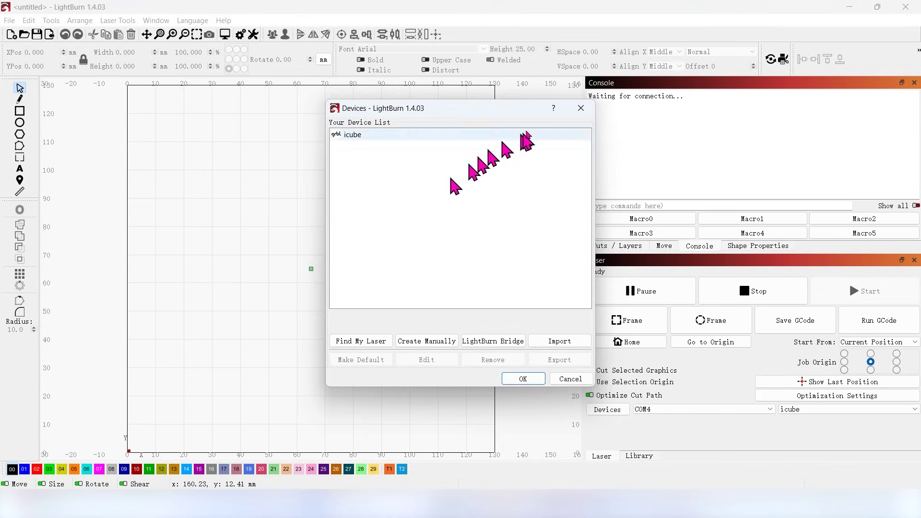
pyautogui.click(641, 32)
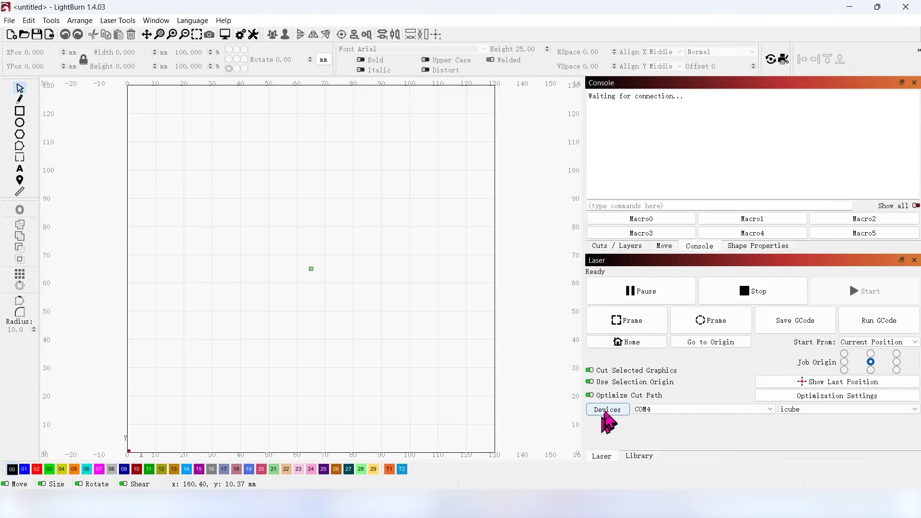
pyautogui.click(676, 484)
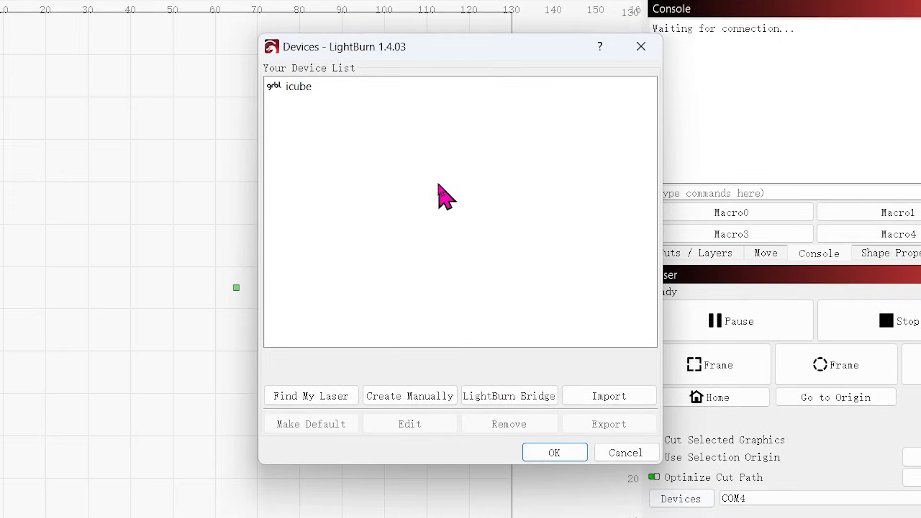
# Create a new device manually with the GRBL controller and the Serial/USB connection.
pyautogui.click(410, 396)
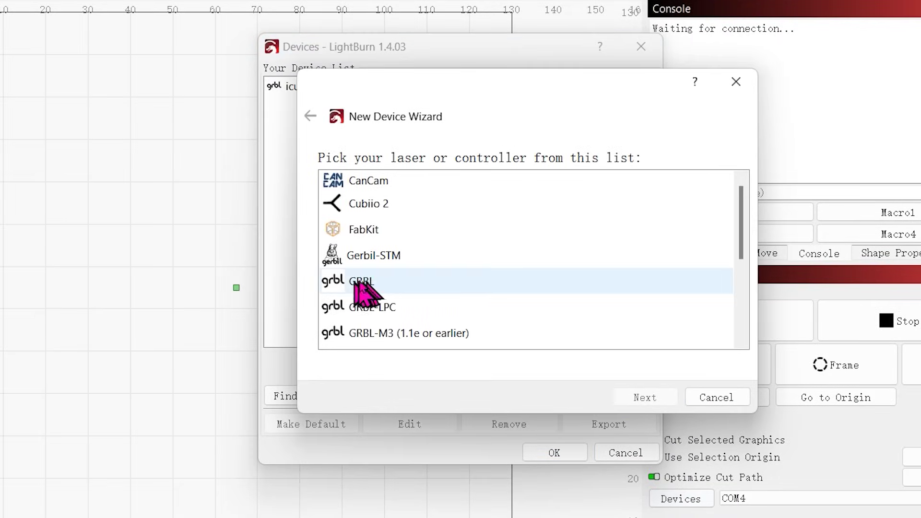
pyautogui.click(379, 288)
pyautogui.click(641, 398)
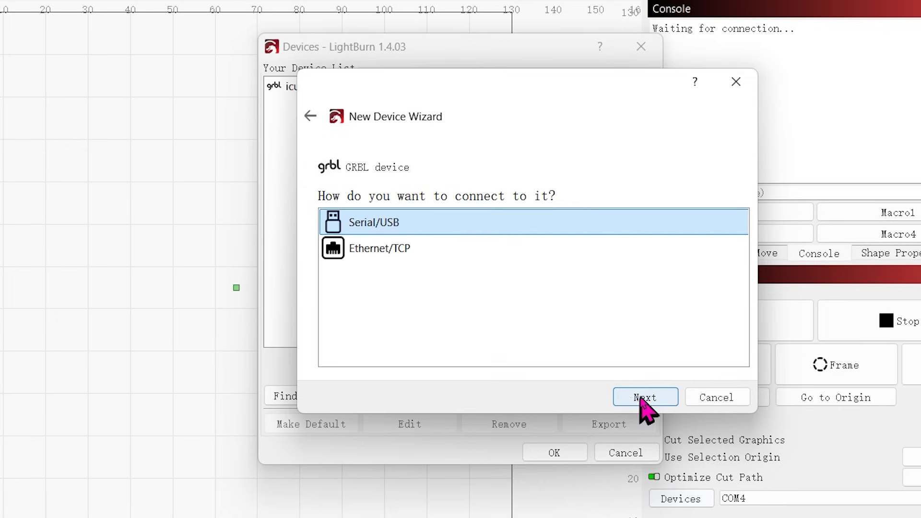
pyautogui.click(644, 398)
# Name the device S70 MAX and set its work area to 830 mm in X and 800 mm in Y.
pyautogui.click(362, 196)
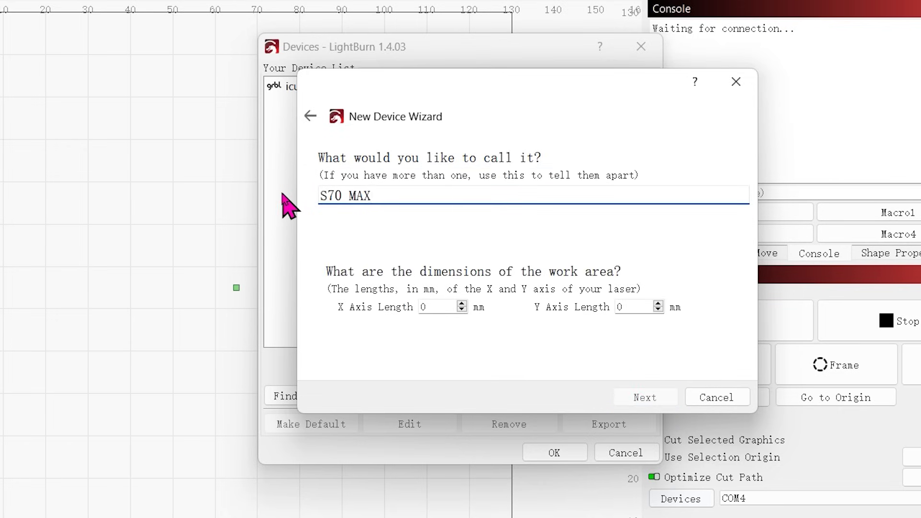
pyautogui.doubleClick(422, 306)
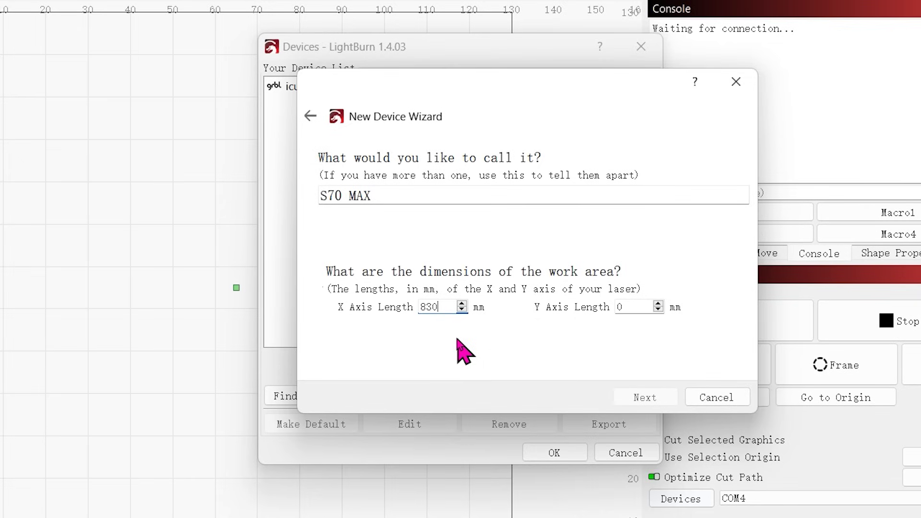
pyautogui.doubleClick(621, 307)
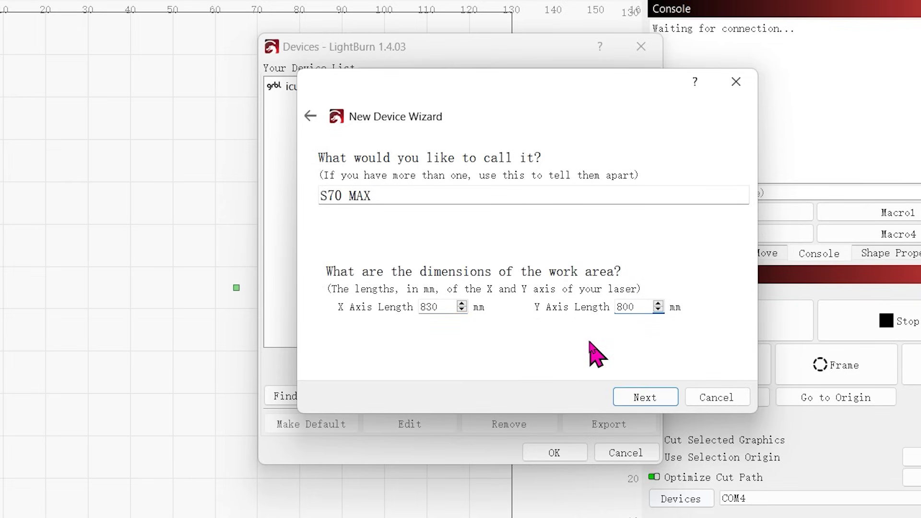
pyautogui.click(644, 395)
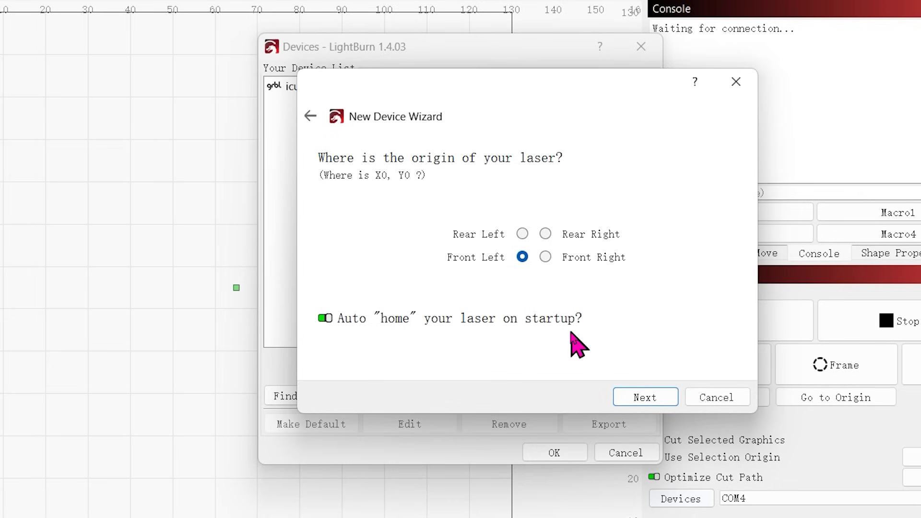
# Turn off automatic homing on startup, keep the Front Left origin, and finish the new device wizard.
pyautogui.click(326, 318)
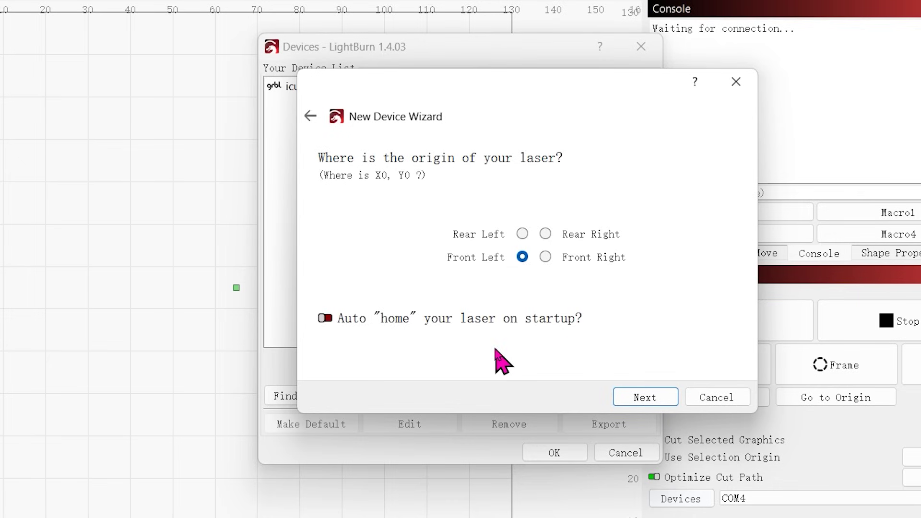
pyautogui.click(645, 397)
pyautogui.click(643, 399)
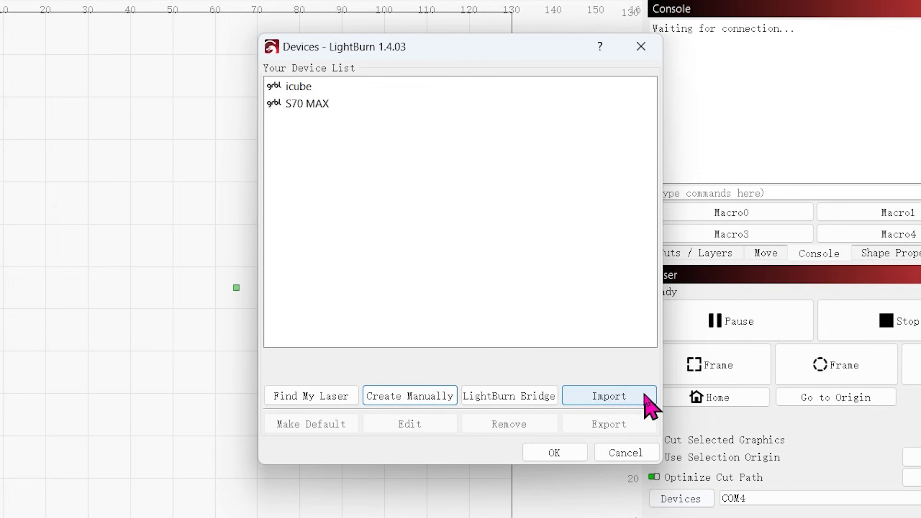
# Select S70 MAX in the device list, confirm the list, and make S70 MAX the active laser.
pyautogui.click(331, 103)
pyautogui.click(554, 452)
pyautogui.click(817, 409)
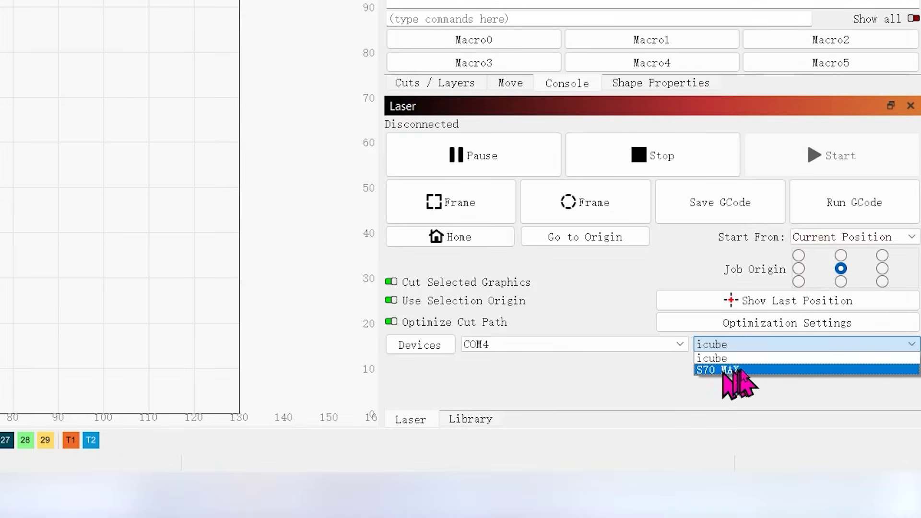
pyautogui.click(745, 369)
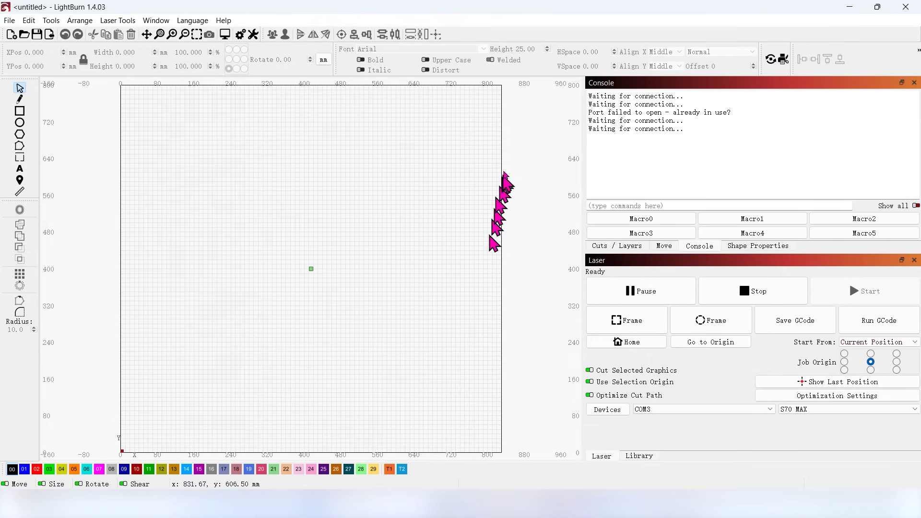
# Inspect the X and Y limits of the S70 MAX workspace against the rulers.
pyautogui.scroll(10, 499, 123)
pyautogui.moveTo(510, 109); pyautogui.dragTo(421, 178)
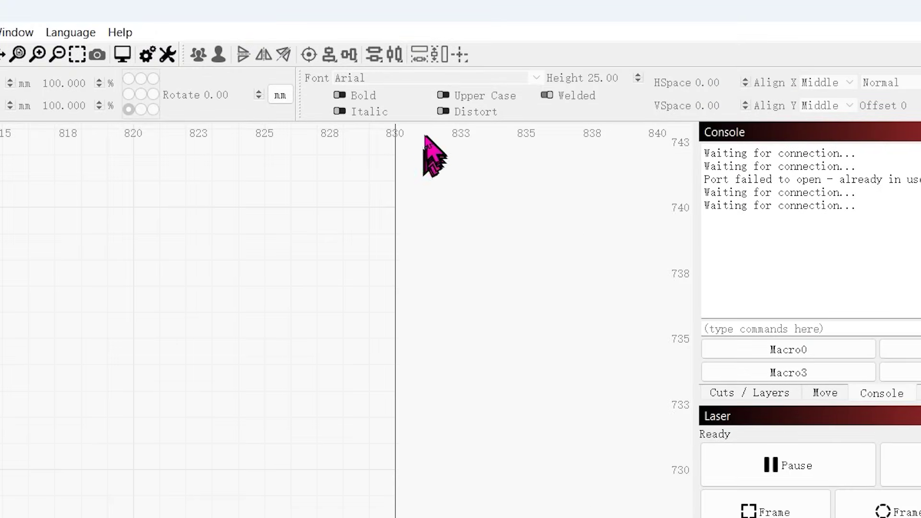
pyautogui.scroll(-5, 422, 216)
pyautogui.scroll(8, 79, 259)
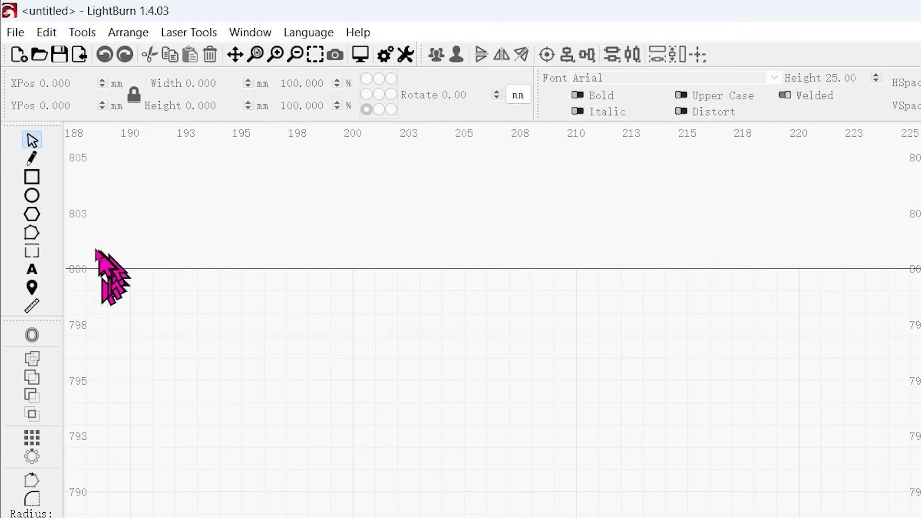
pyautogui.scroll(-5, 181, 294)
# Set the laser's connection port to COM3 and display the available ports again.
pyautogui.click(699, 410)
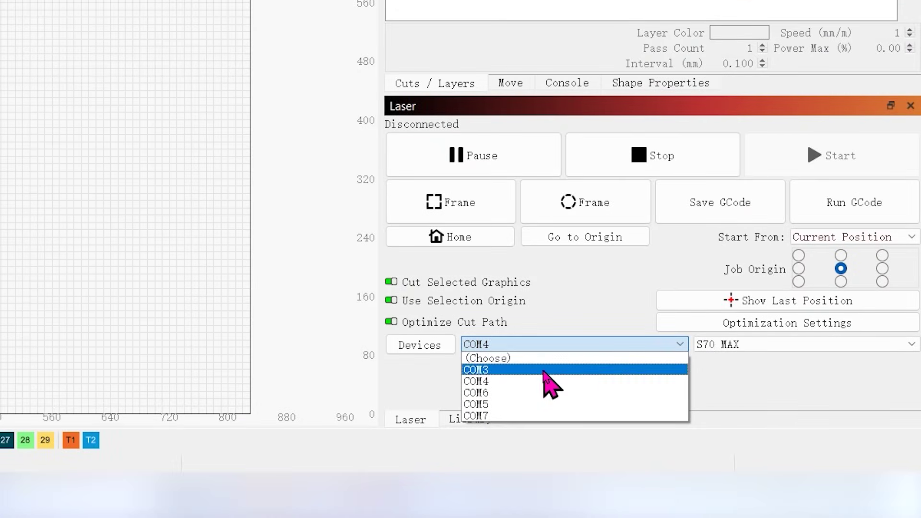
pyautogui.click(543, 371)
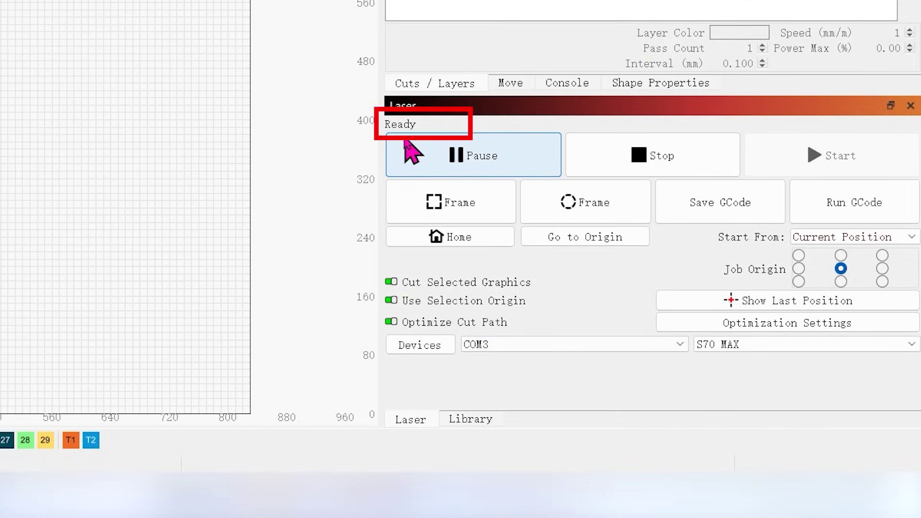
pyautogui.click(516, 345)
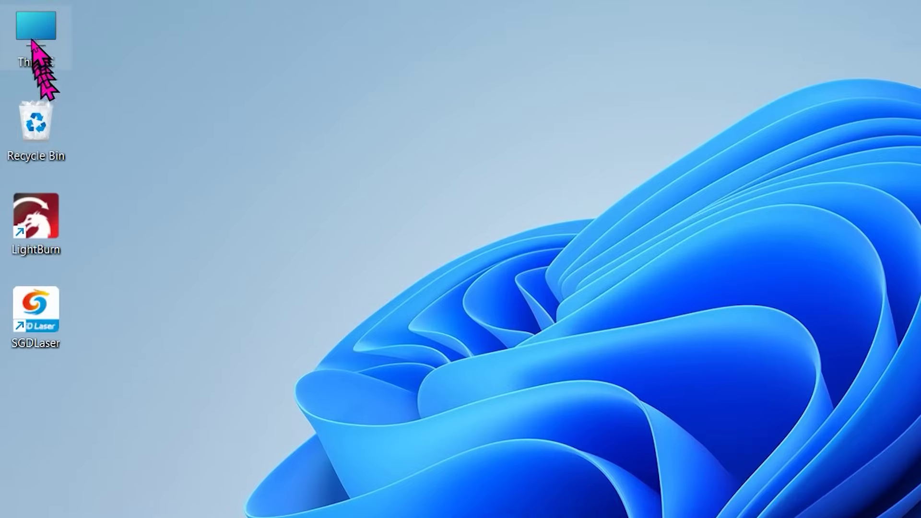
# Return to Device Manager in Computer Management to verify the CH340 entry under Ports (COM & LPT), and close the window.
pyautogui.rightClick(21, 27)
pyautogui.click(77, 195)
pyautogui.click(112, 95)
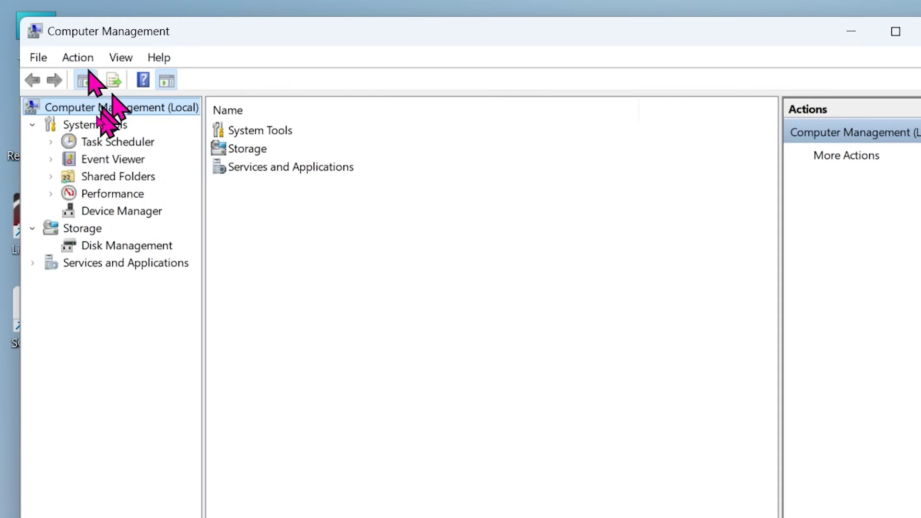
pyautogui.click(136, 210)
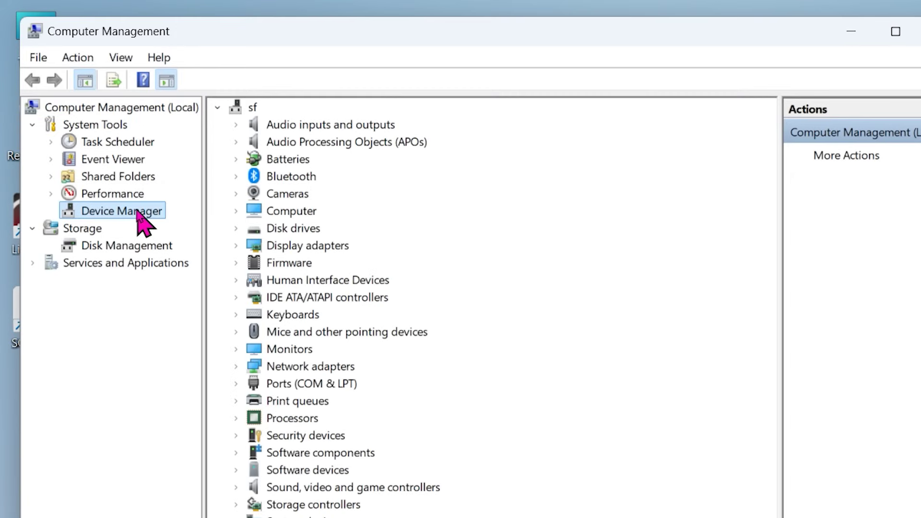
pyautogui.doubleClick(308, 384)
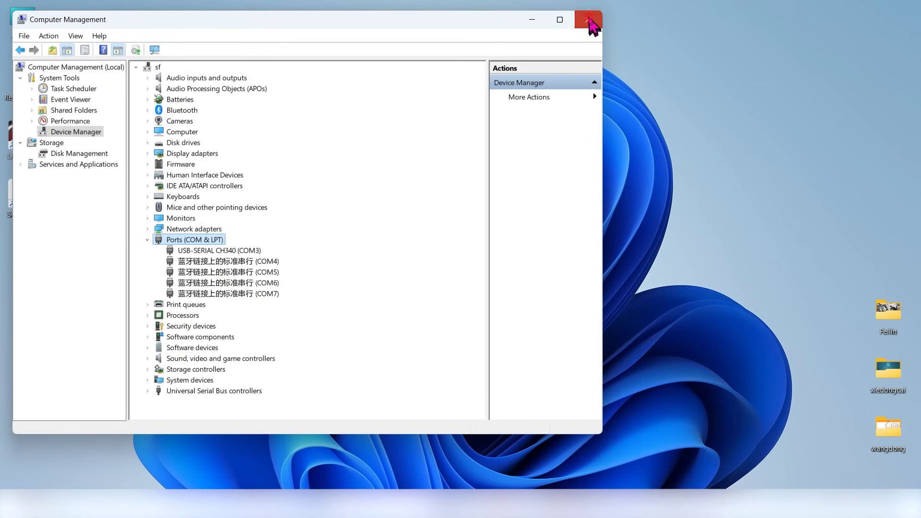
pyautogui.click(588, 21)
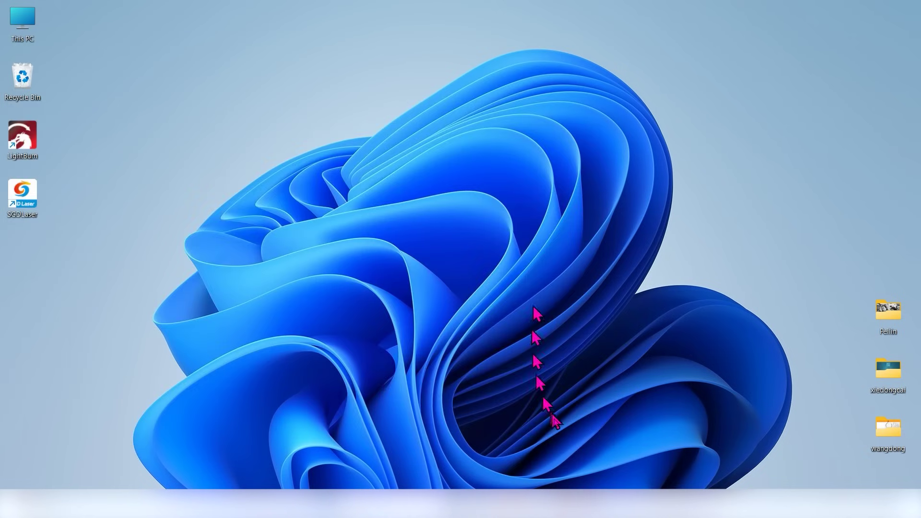
# Switch to LightBurn and set the units to mm / min, the option better suited to diode lasers.
pyautogui.click(571, 510)
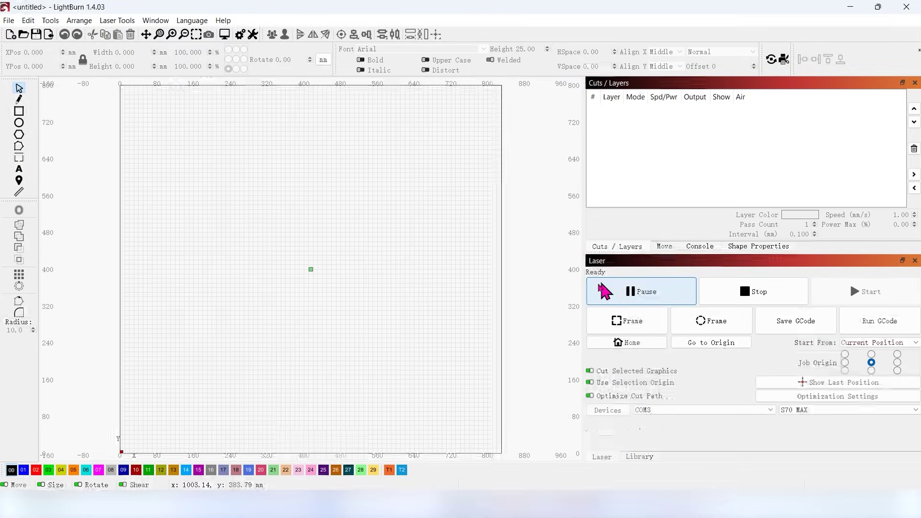
pyautogui.click(240, 34)
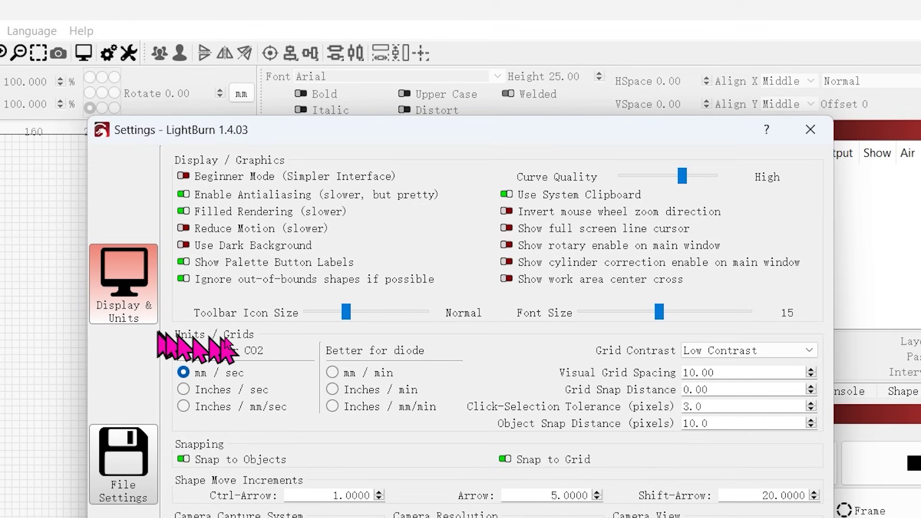
pyautogui.click(332, 373)
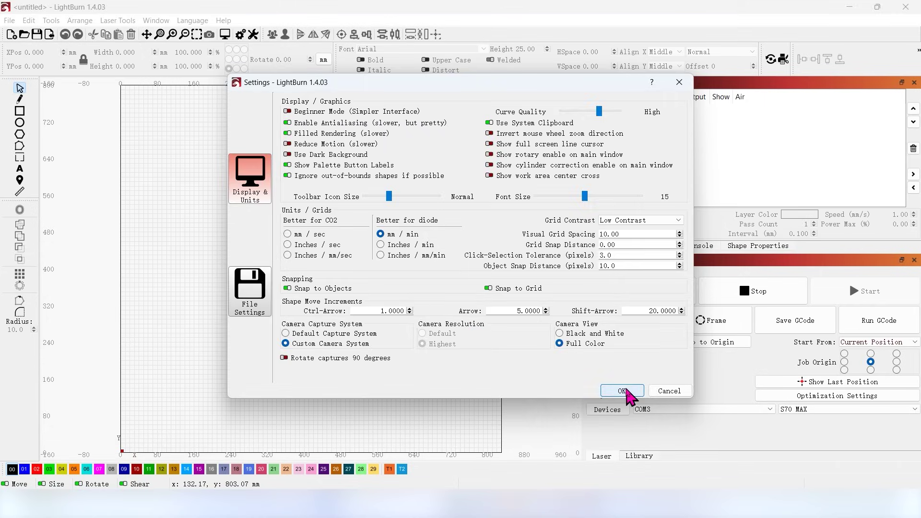
pyautogui.click(624, 391)
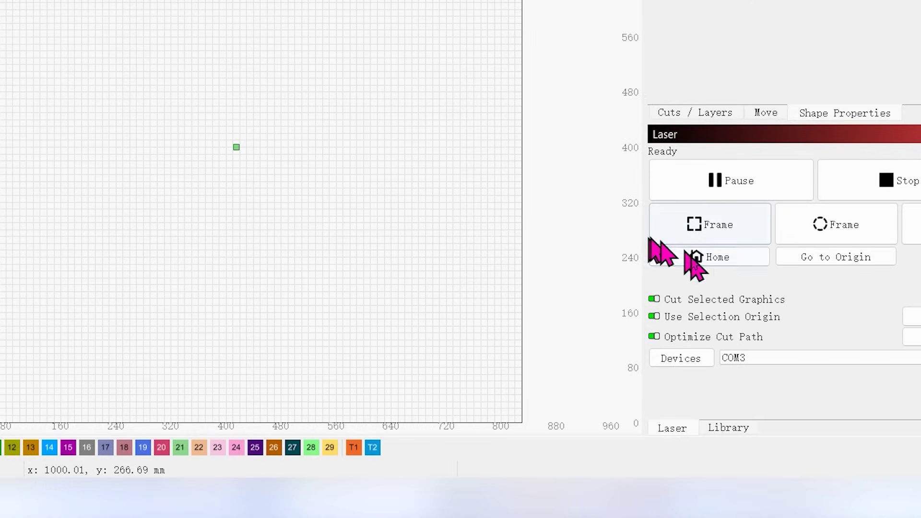
# Home the laser and run a rectangular frame around the selected square in the middle of the workspace.
pyautogui.click(715, 258)
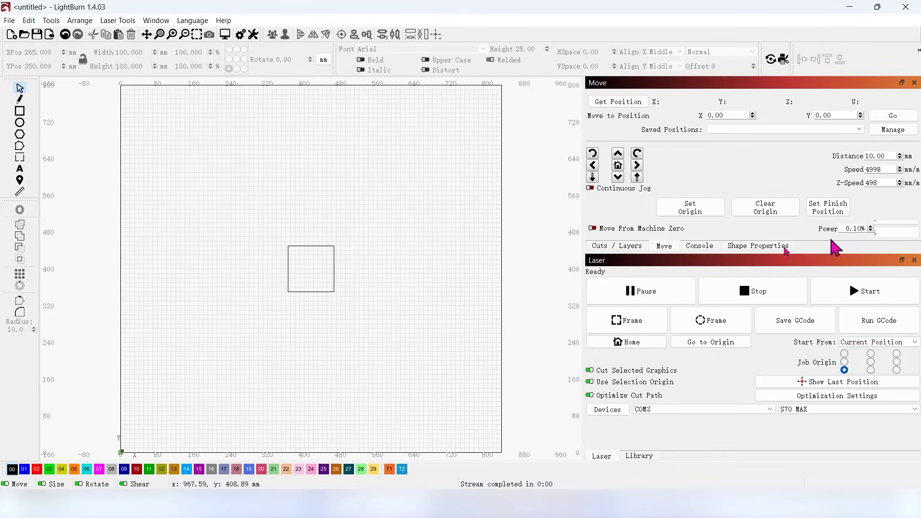
pyautogui.moveTo(227, 211); pyautogui.dragTo(376, 339)
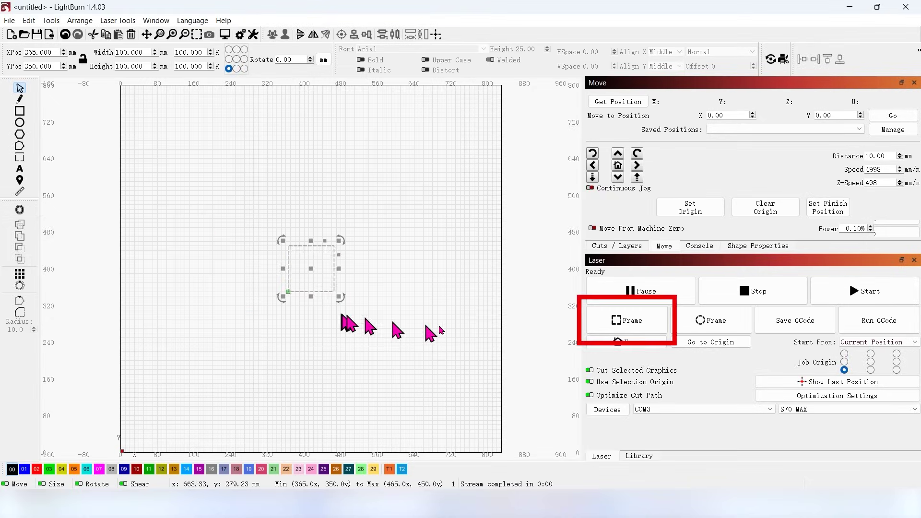
pyautogui.click(630, 324)
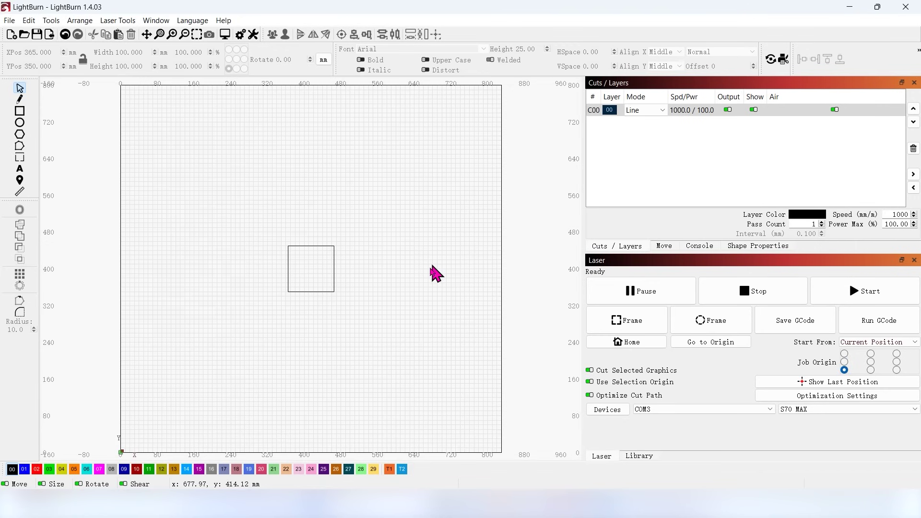
# Enable Laser on when framing in the S70 MAX device settings and confirm them.
pyautogui.click(30, 21)
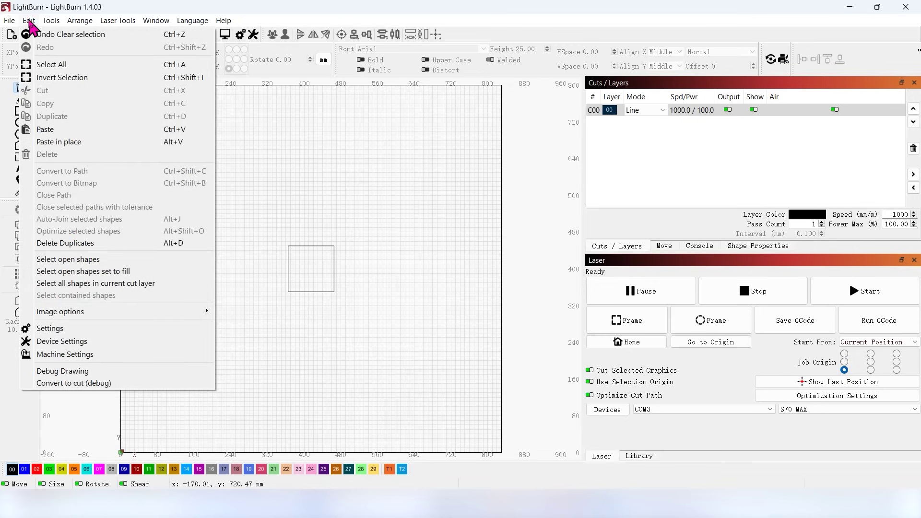
pyautogui.click(77, 341)
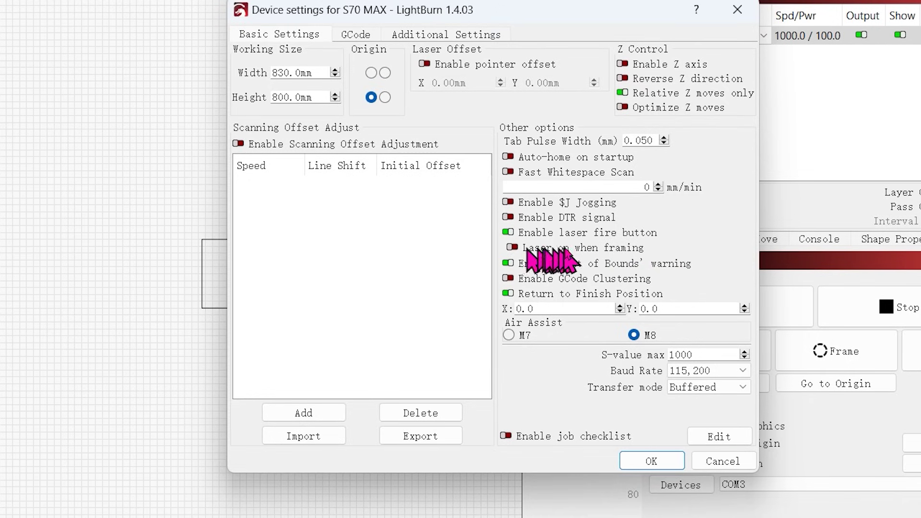
pyautogui.click(658, 460)
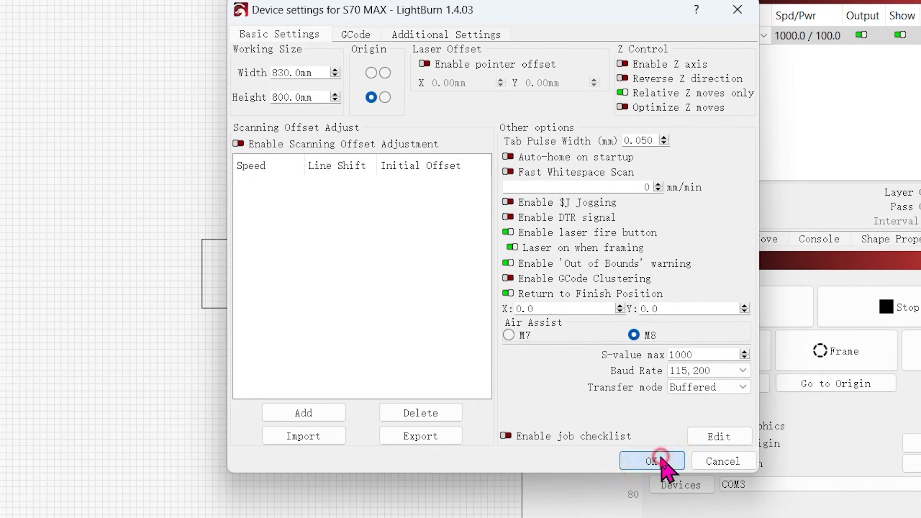
# Display the laser's Move controls and hide the Move window.
pyautogui.click(536, 239)
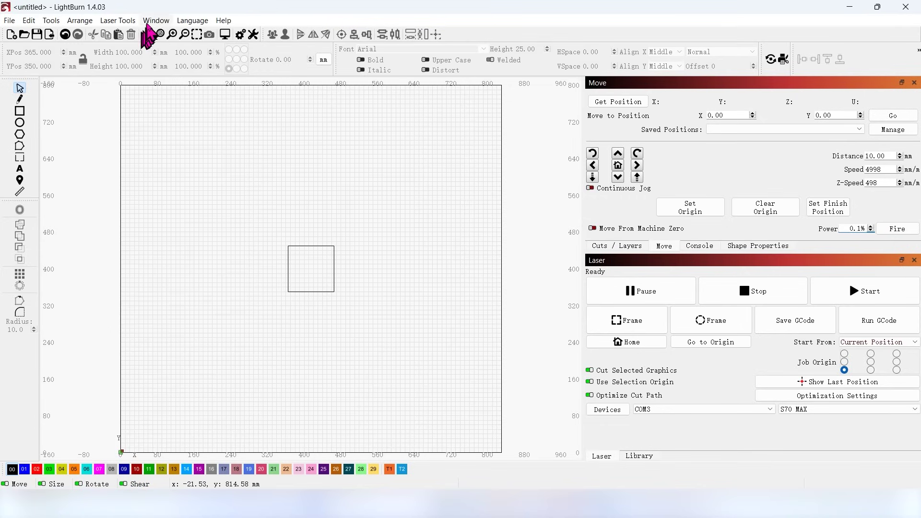
pyautogui.click(156, 21)
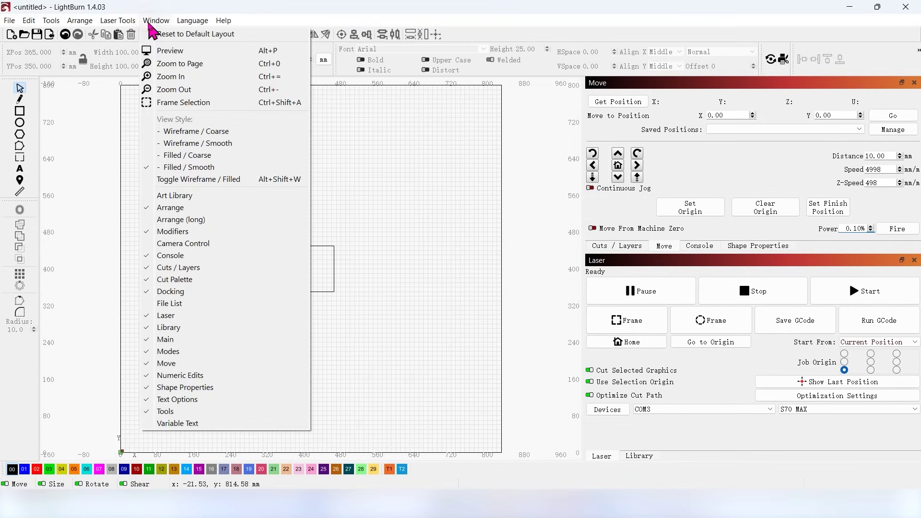
pyautogui.click(169, 366)
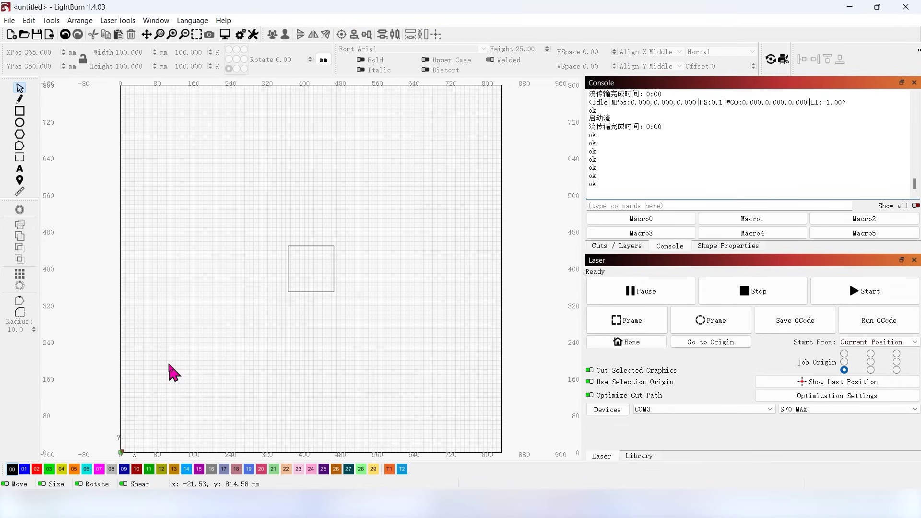
# Restore the Move window, bring its controls forward, and open the laser fire Power value for editing.
pyautogui.click(156, 20)
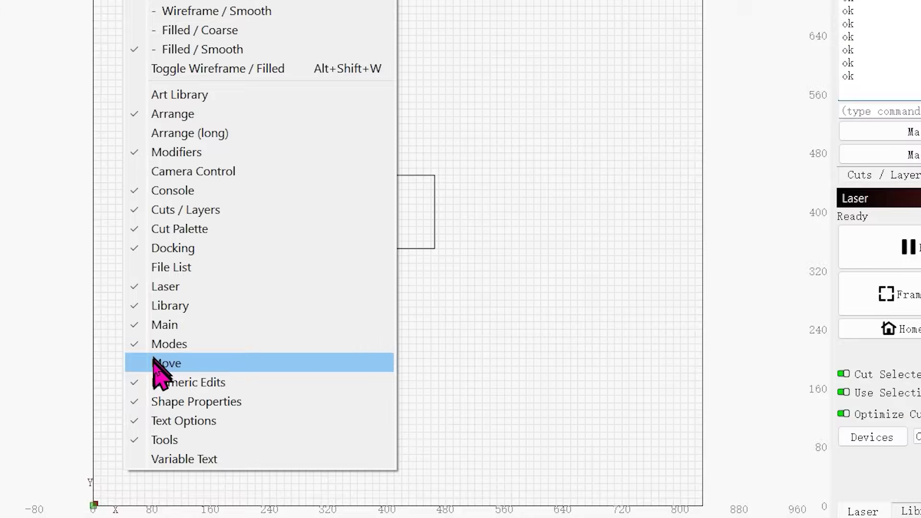
pyautogui.click(153, 363)
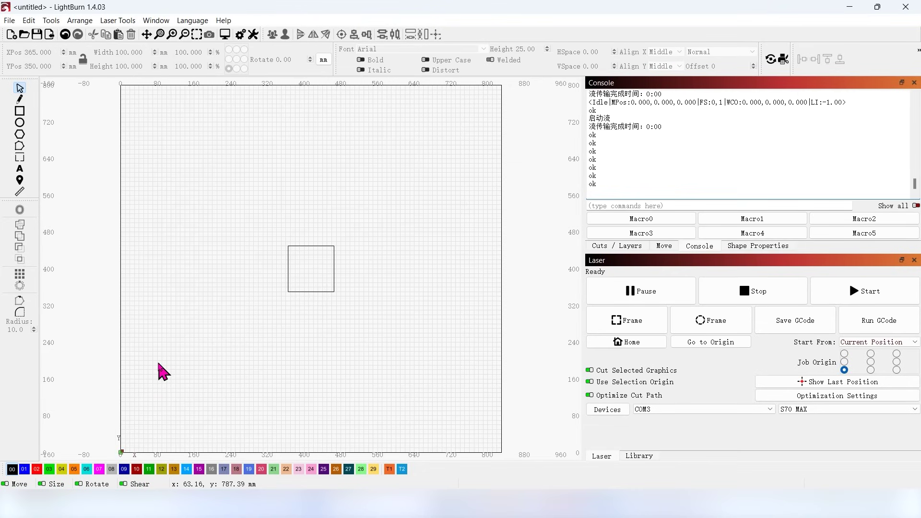
pyautogui.click(510, 238)
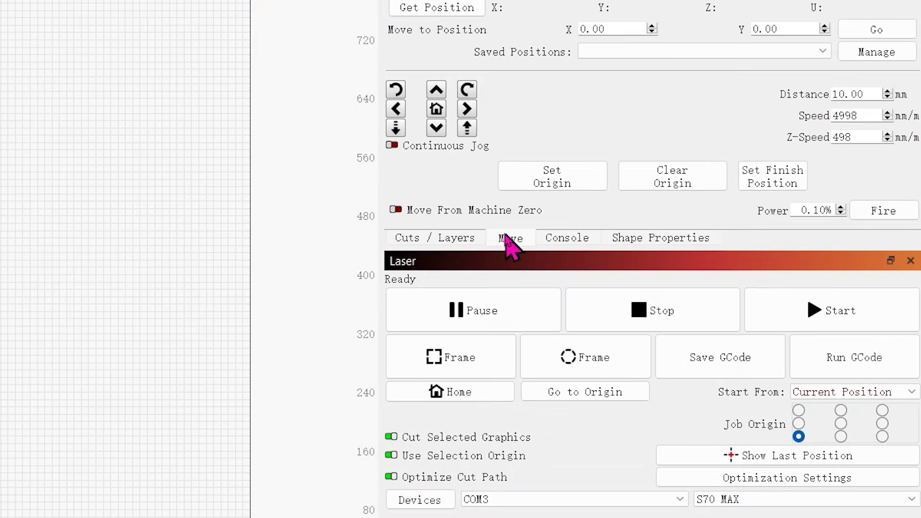
pyautogui.doubleClick(791, 211)
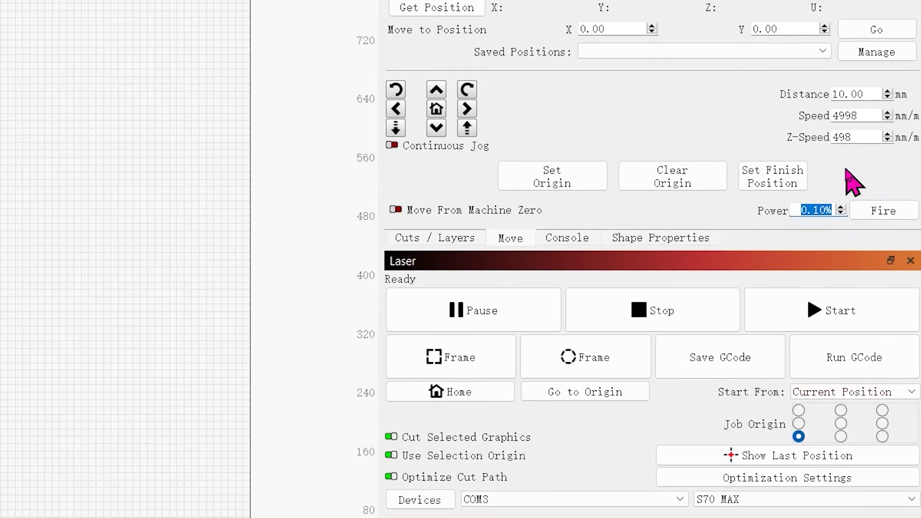
# Select the square again and trace its rectangular frame with the laser-on framing option active.
pyautogui.moveTo(228, 213); pyautogui.dragTo(377, 339)
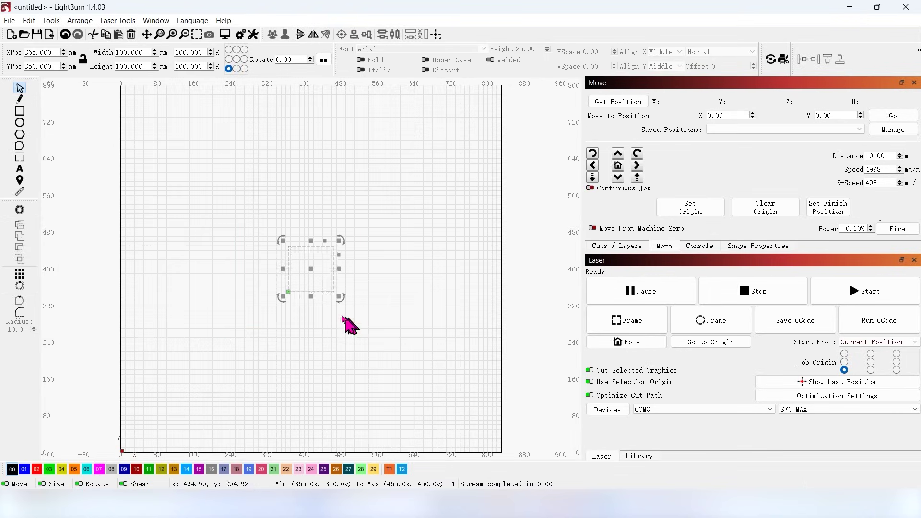
pyautogui.click(628, 323)
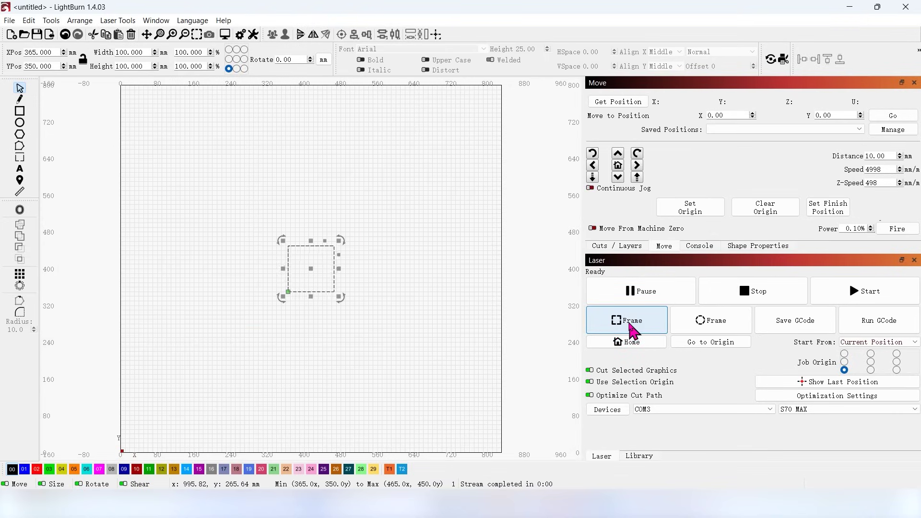